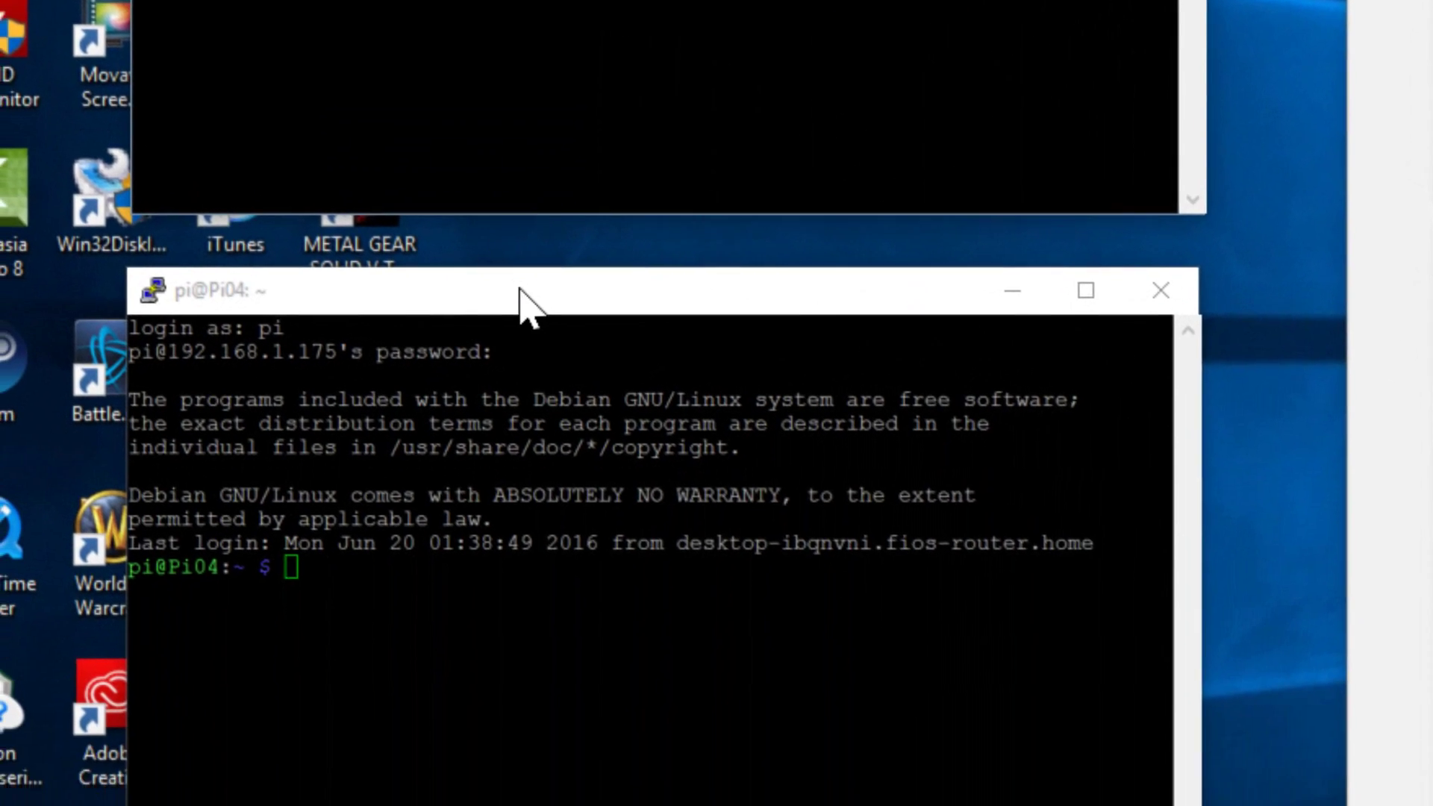
Switch between the Pi04 and Pi02 sessions and scroll through the Pi02 terminal output
left_click(478, 716)
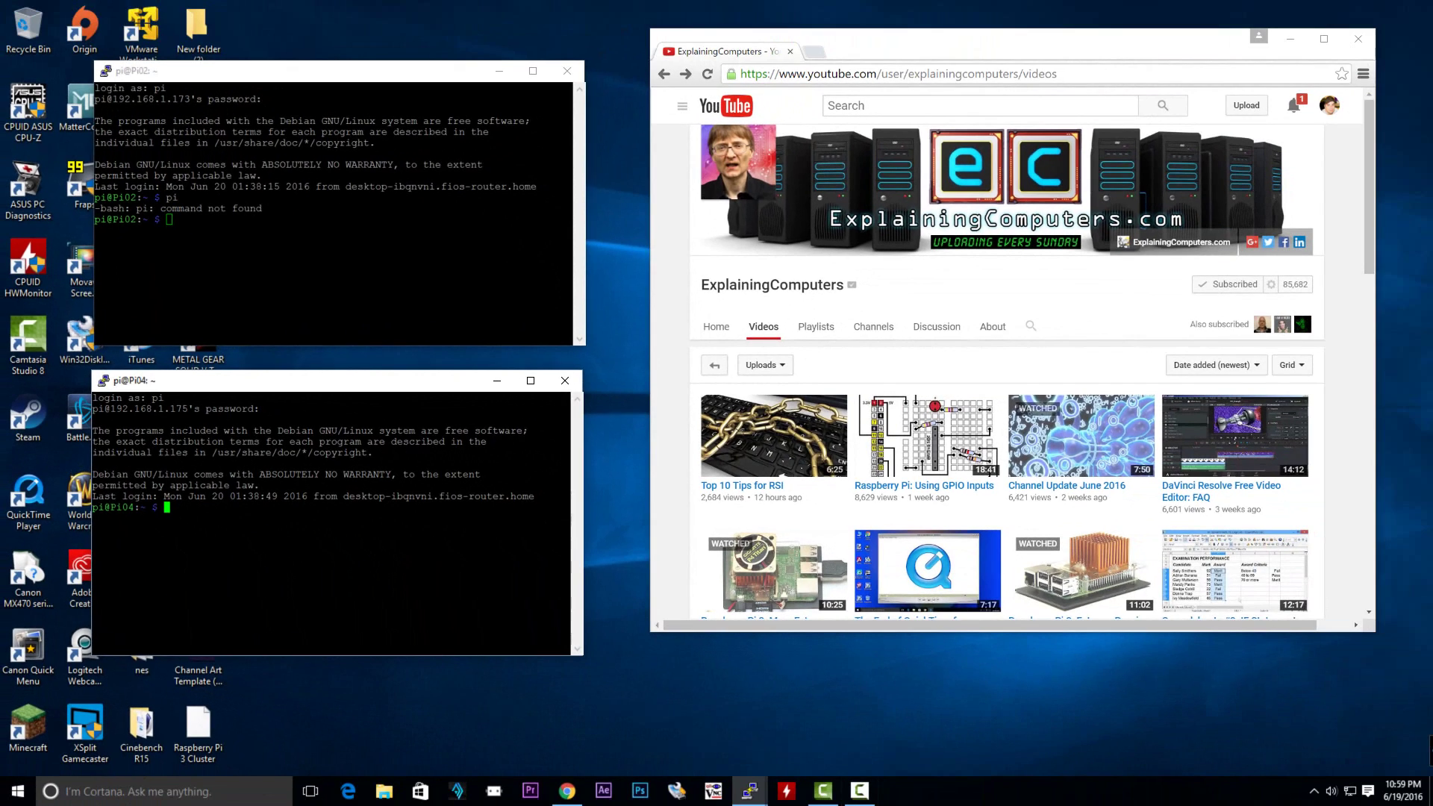
key("alt+Tab")
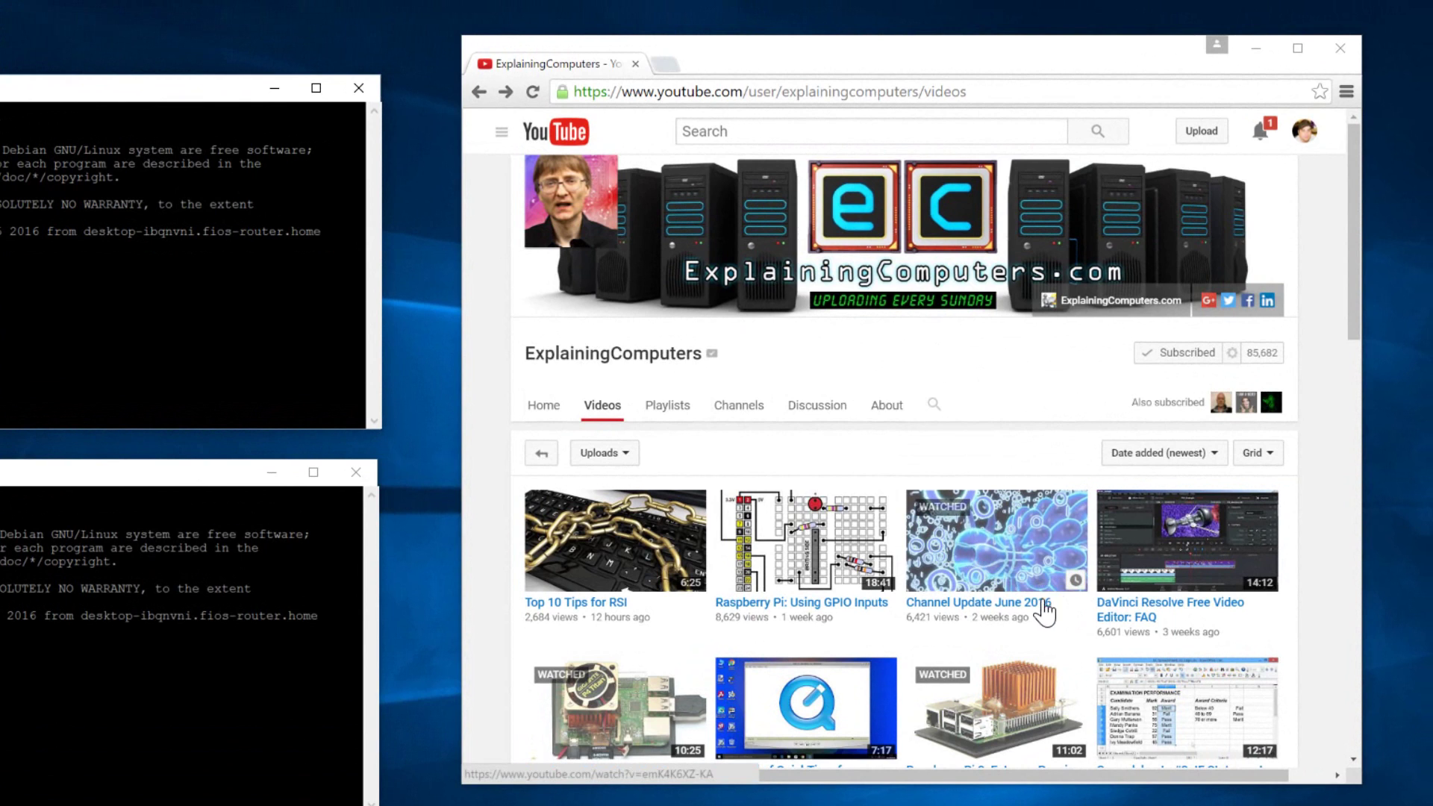
scroll(1040, 616, "down", 3)
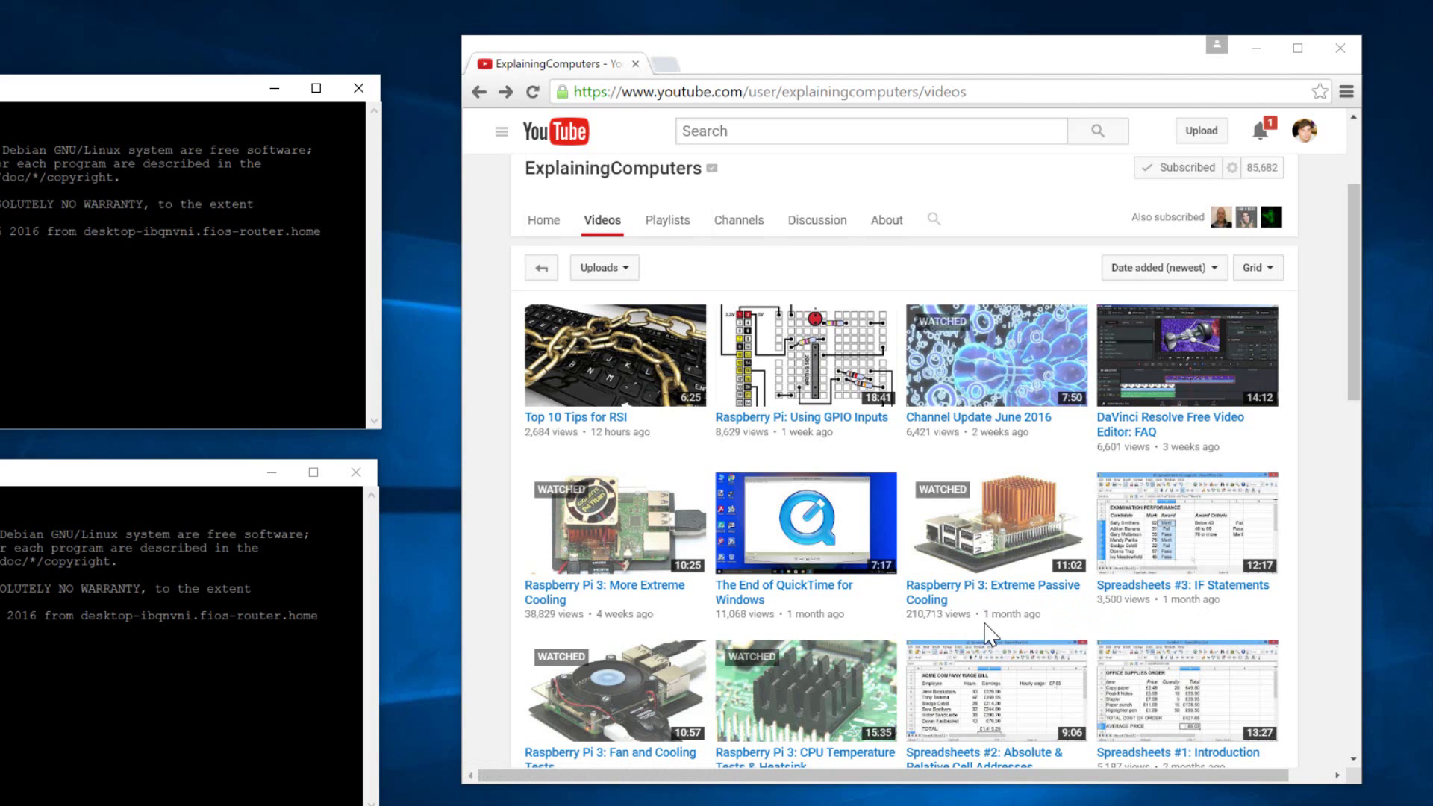
scroll(646, 672, "down", 2)
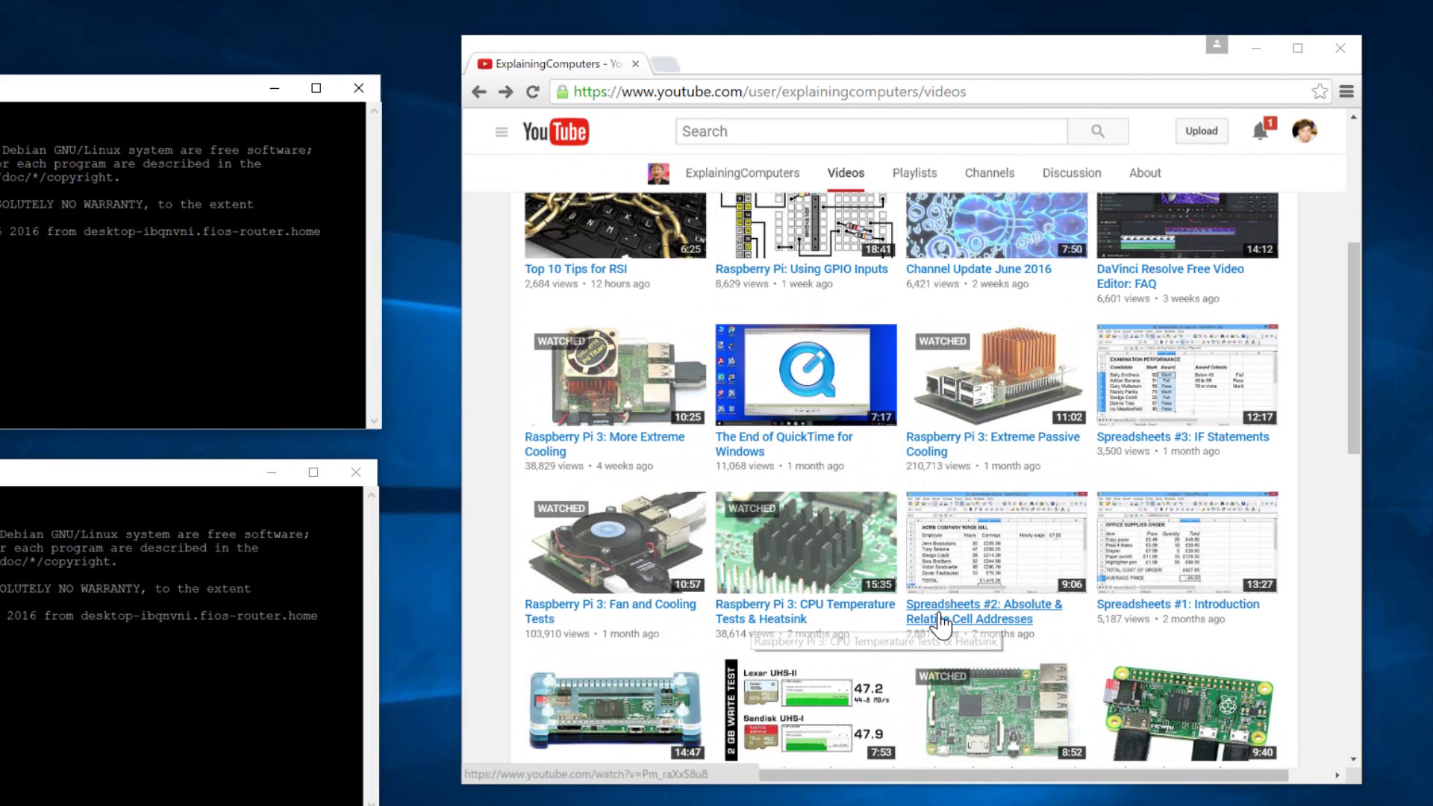
scroll(833, 410, "up", 5)
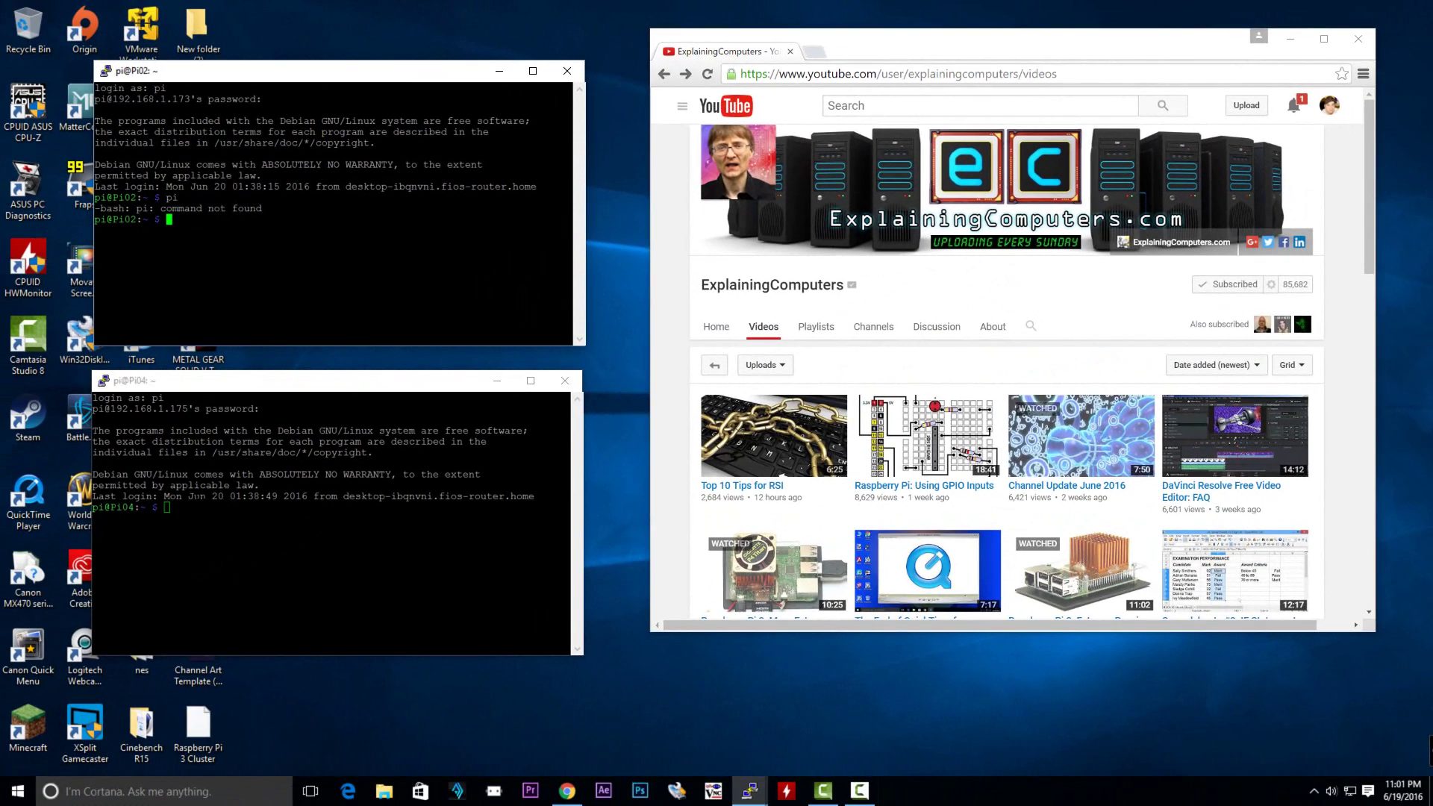
In the Pi04 session, enter 'sudo apt-get install sysbench' as a demonstration, then erase it unsent
left_click(302, 628)
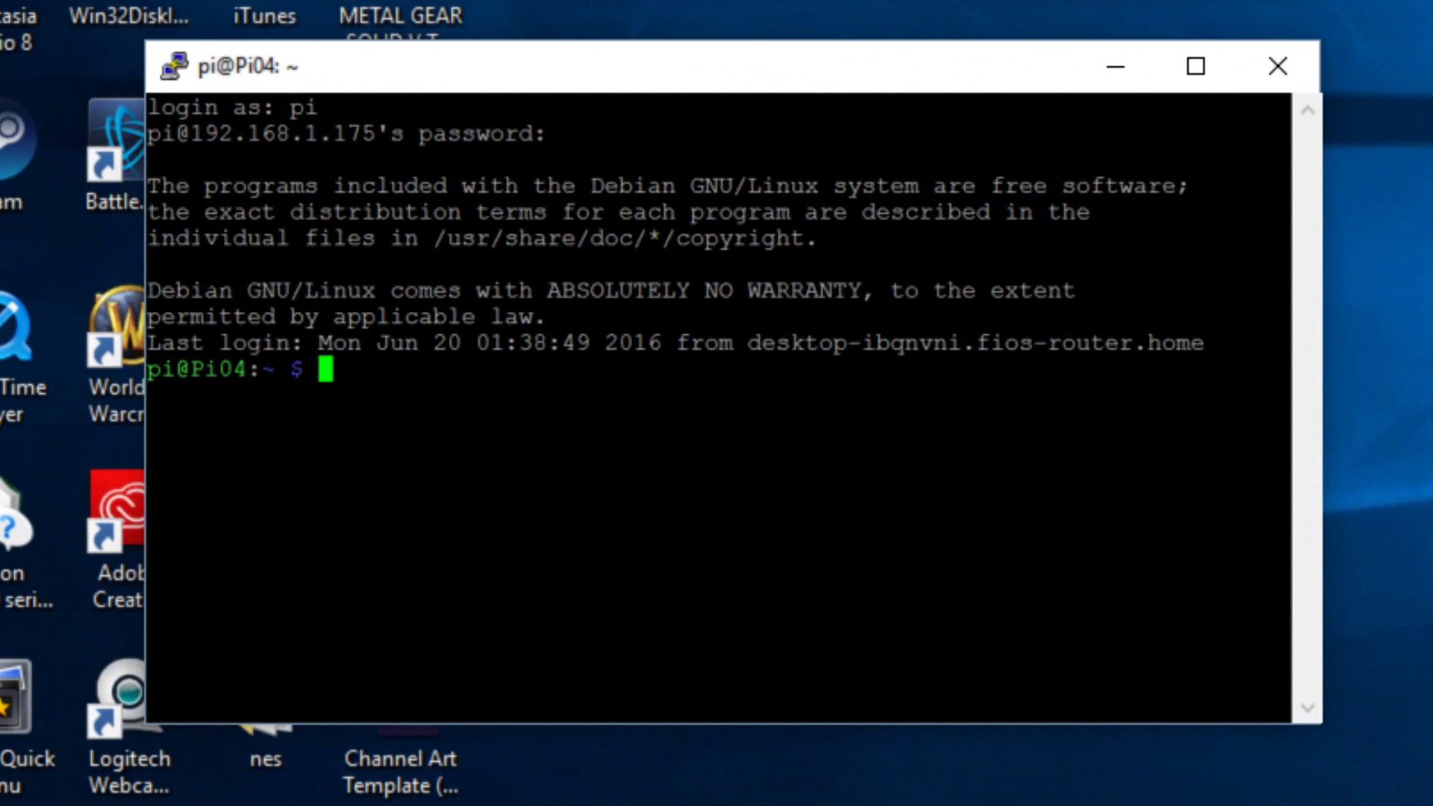
type("sudo apt-get ins")
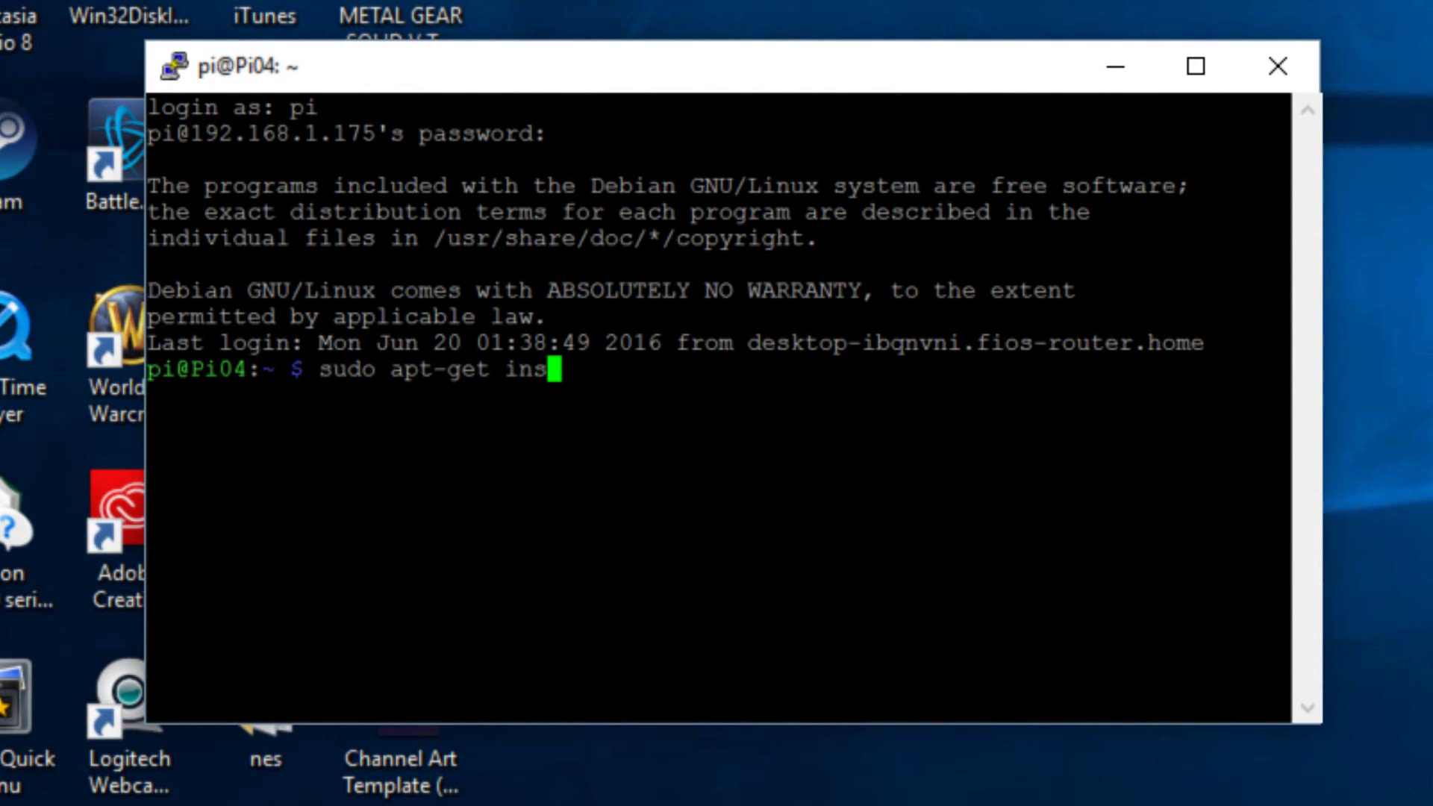
type("r")
key("BackSpace")
type("ta")
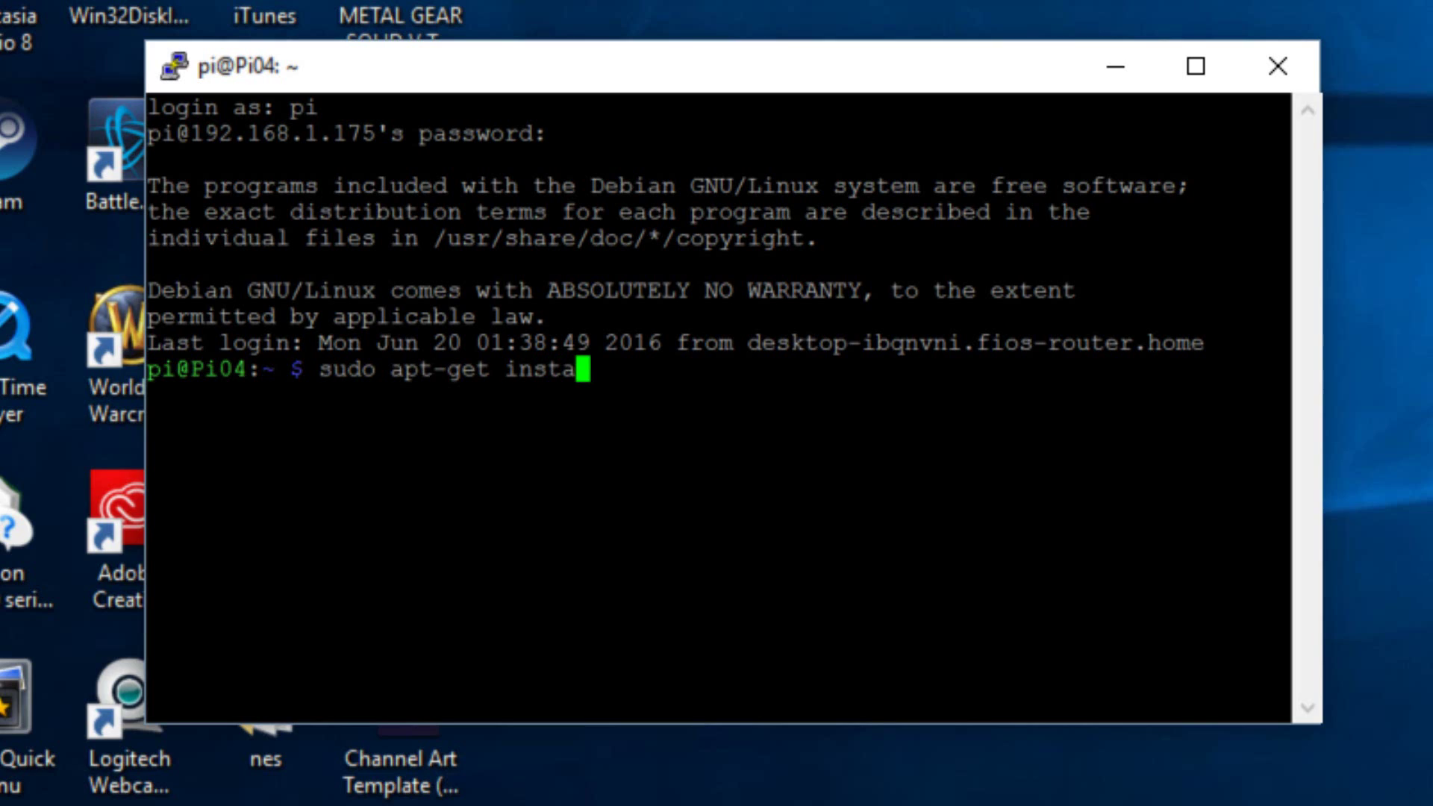
type("ll sys")
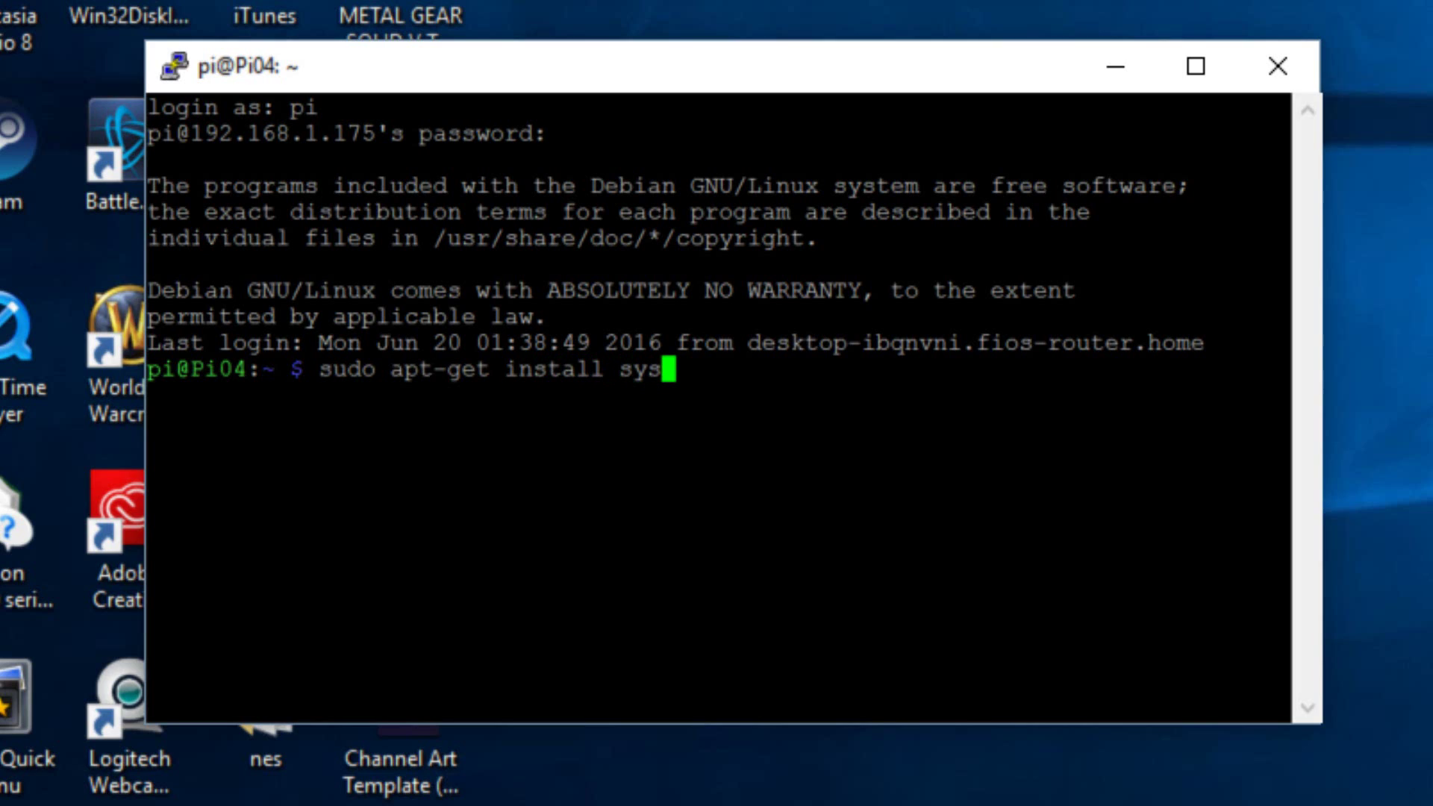
type("bench")
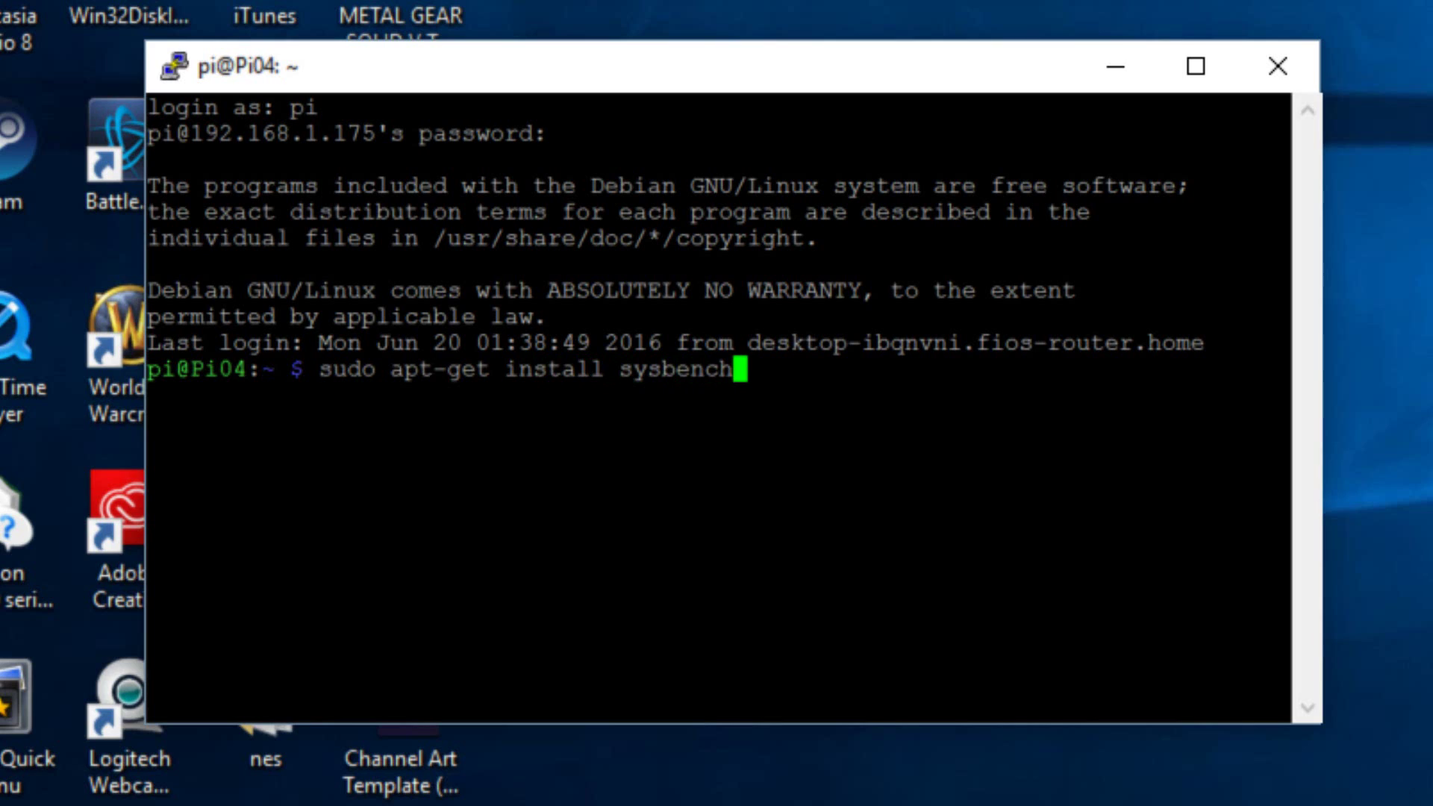
key("BackSpace")
key("BackSpace")
key("BackSpace")
key("BackSpace")
key("BackSpace")
key("BackSpace")
key("BackSpace")
key("BackSpace")
key("BackSpace")
key("BackSpace")
key("BackSpace")
key("BackSpace")
key("BackSpace")
key("BackSpace")
key("BackSpace")
key("BackSpace")
key("BackSpace")
key("BackSpace")
key("BackSpace")
key("BackSpace")
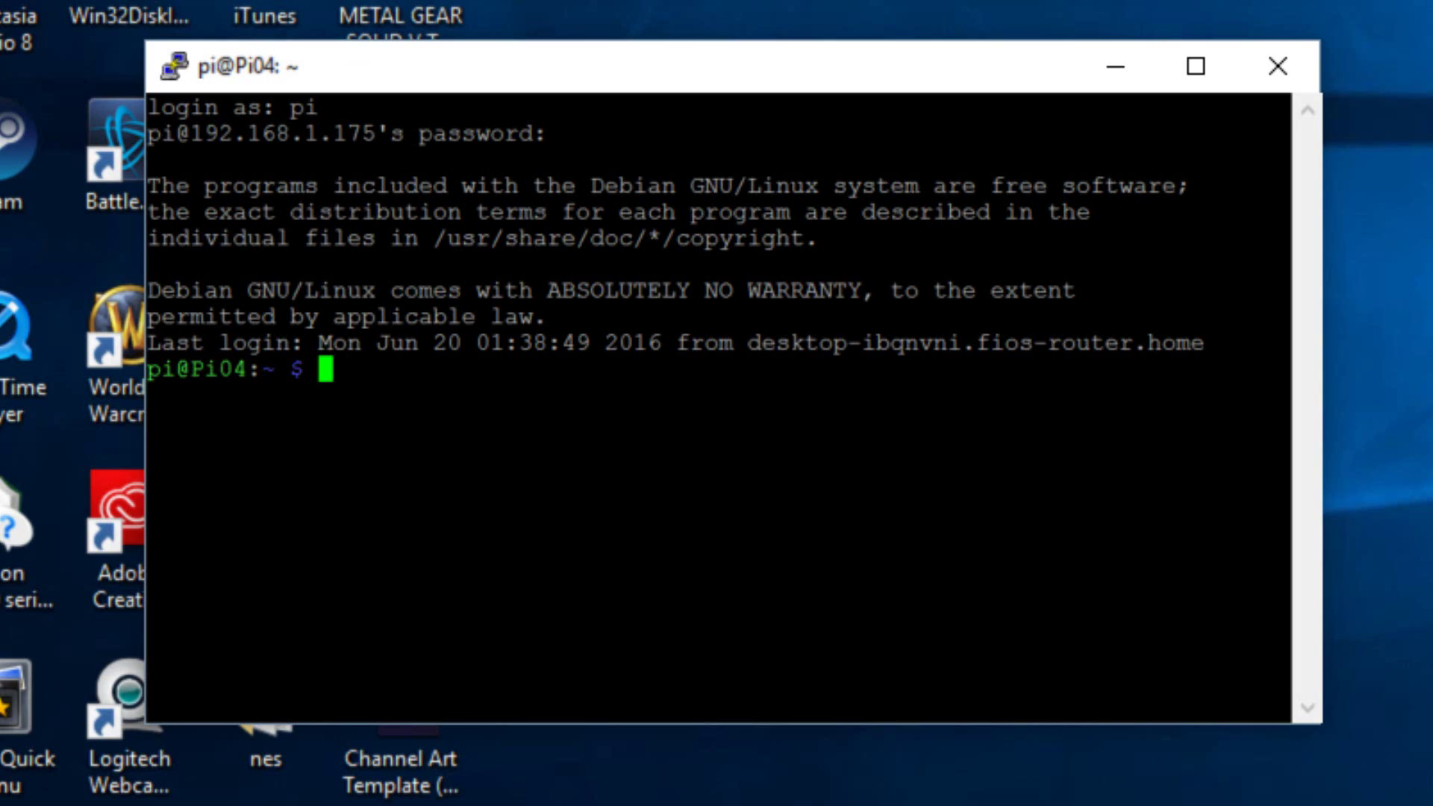
type("nano ")
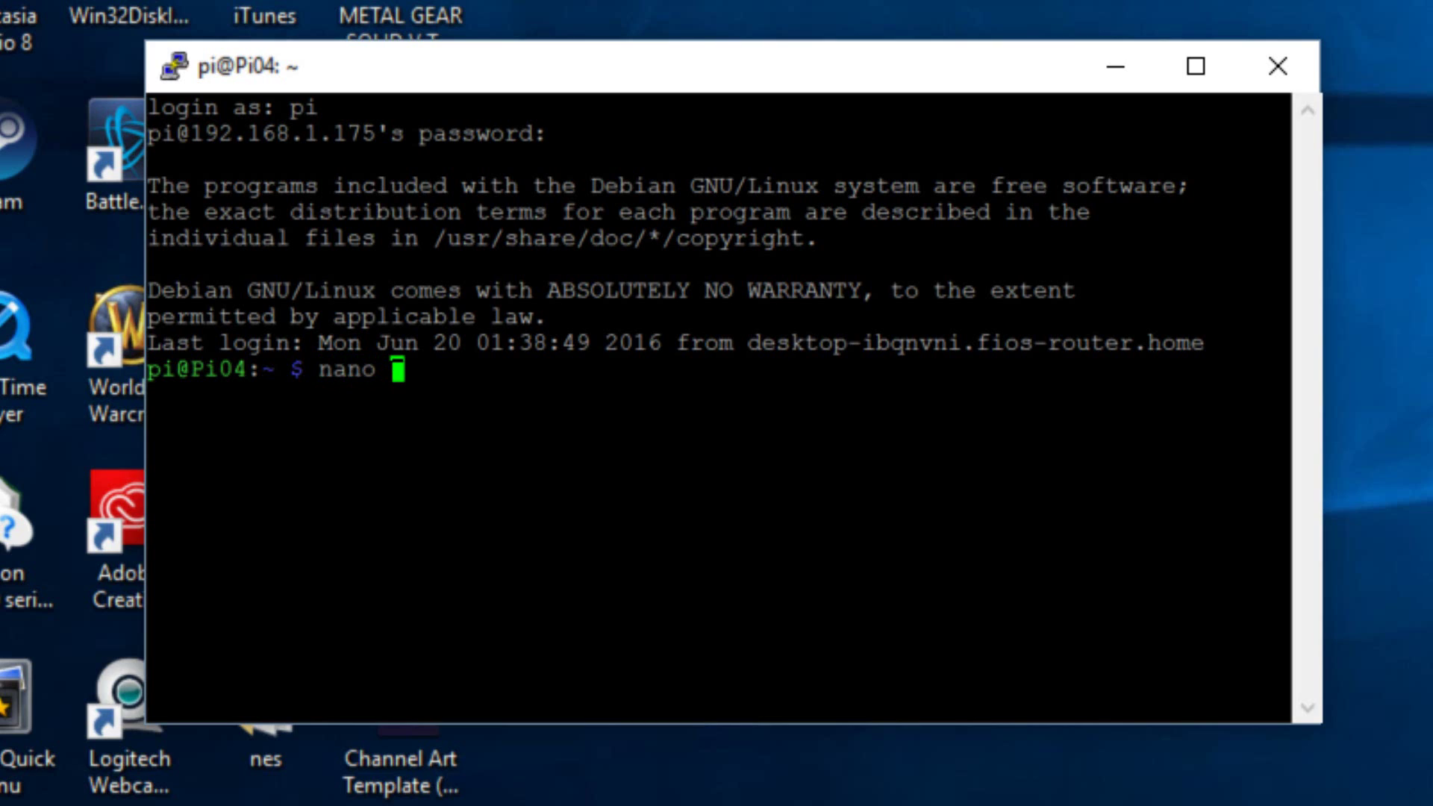
type("test.")
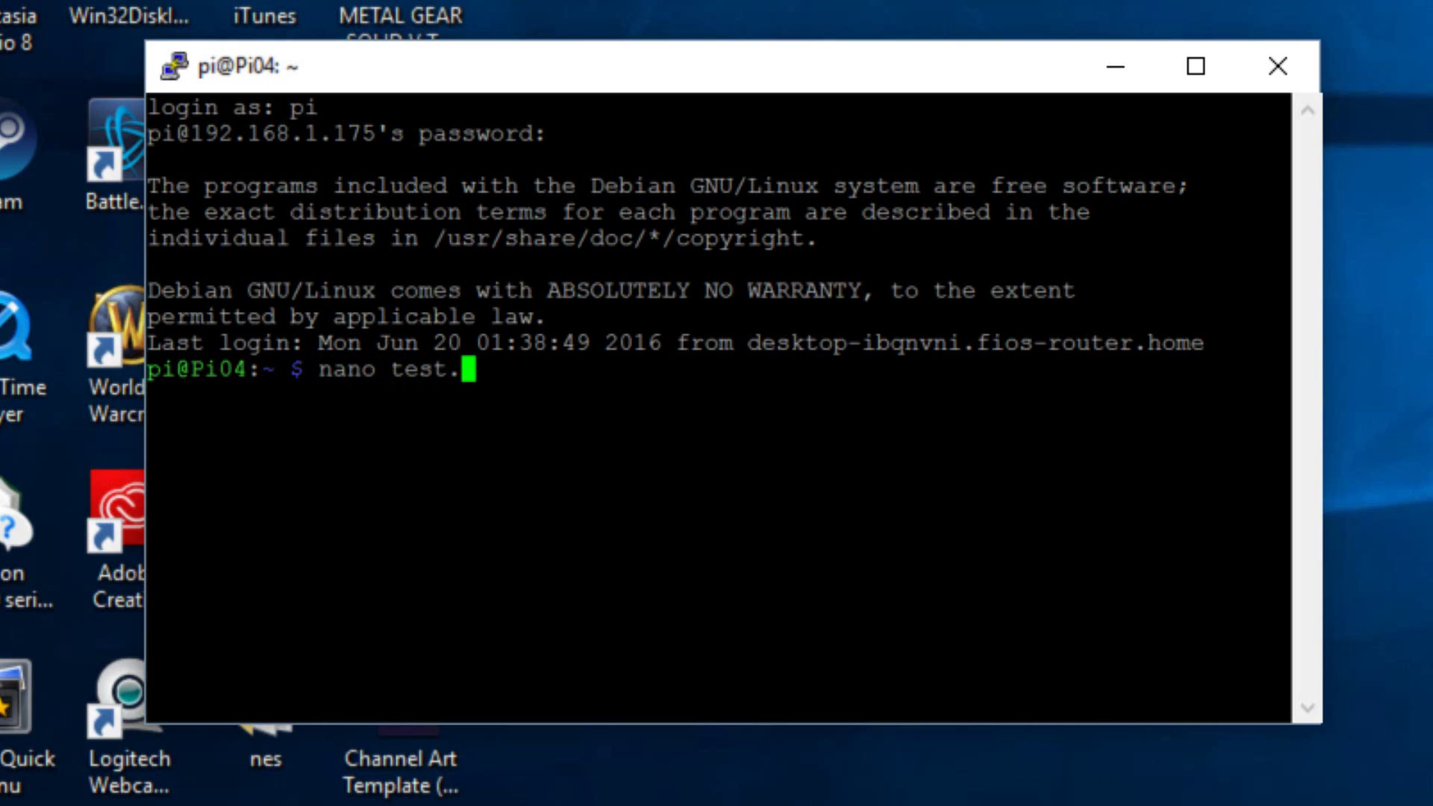
type("sh")
key("Return")
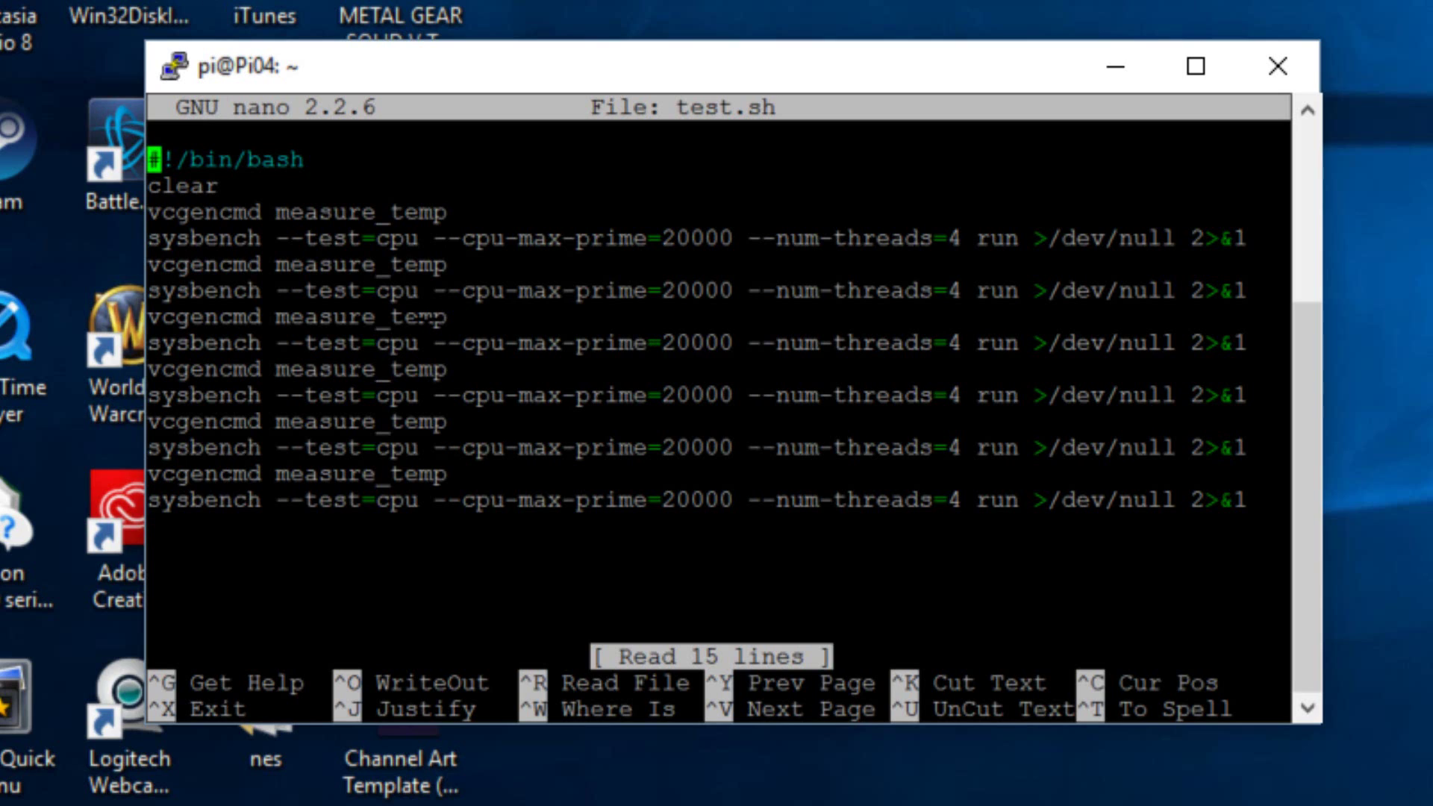
key("ctrl+x")
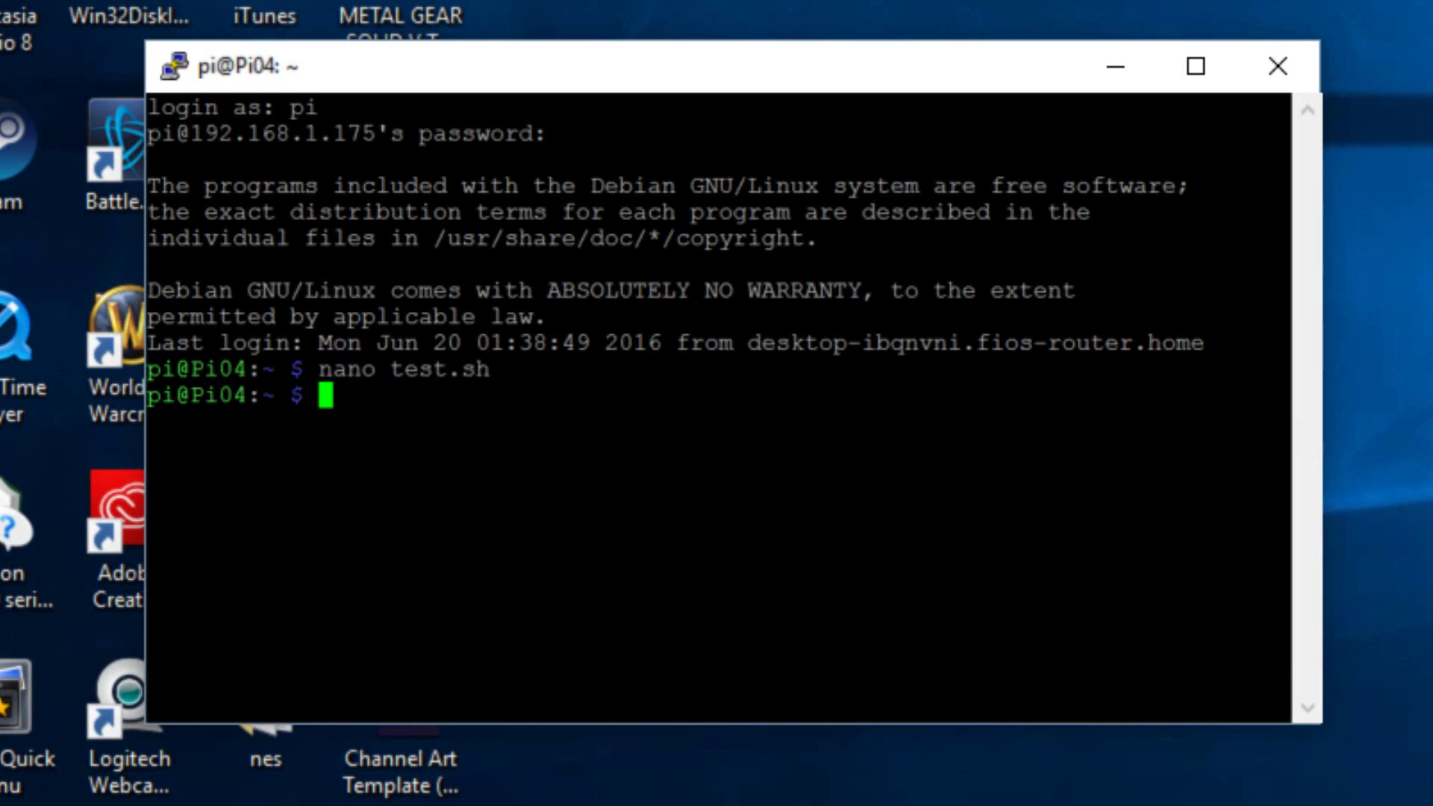
Run ./test.sh on Pi04, which reports a starting temperature of 45.6'C
type("./test.sh")
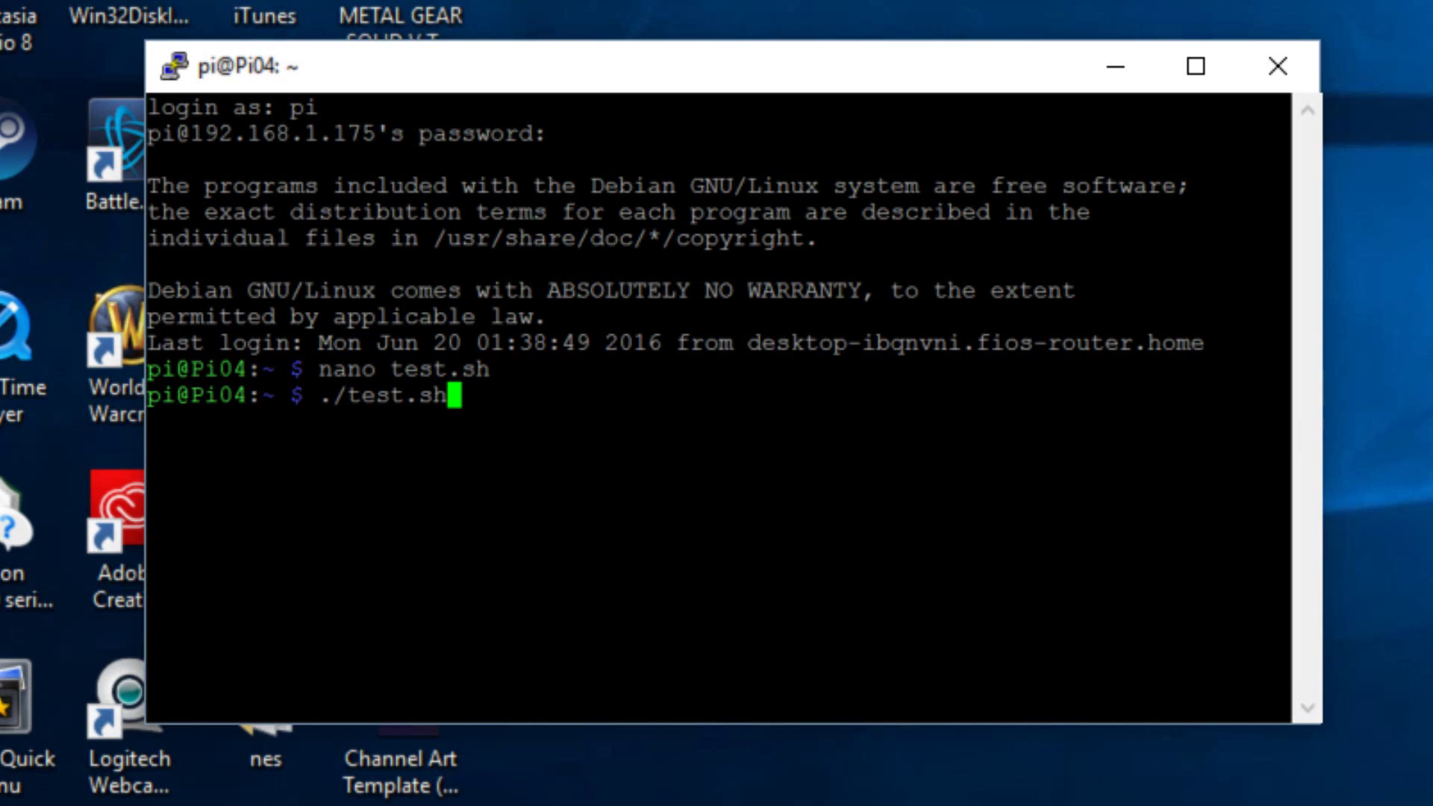
key("Return")
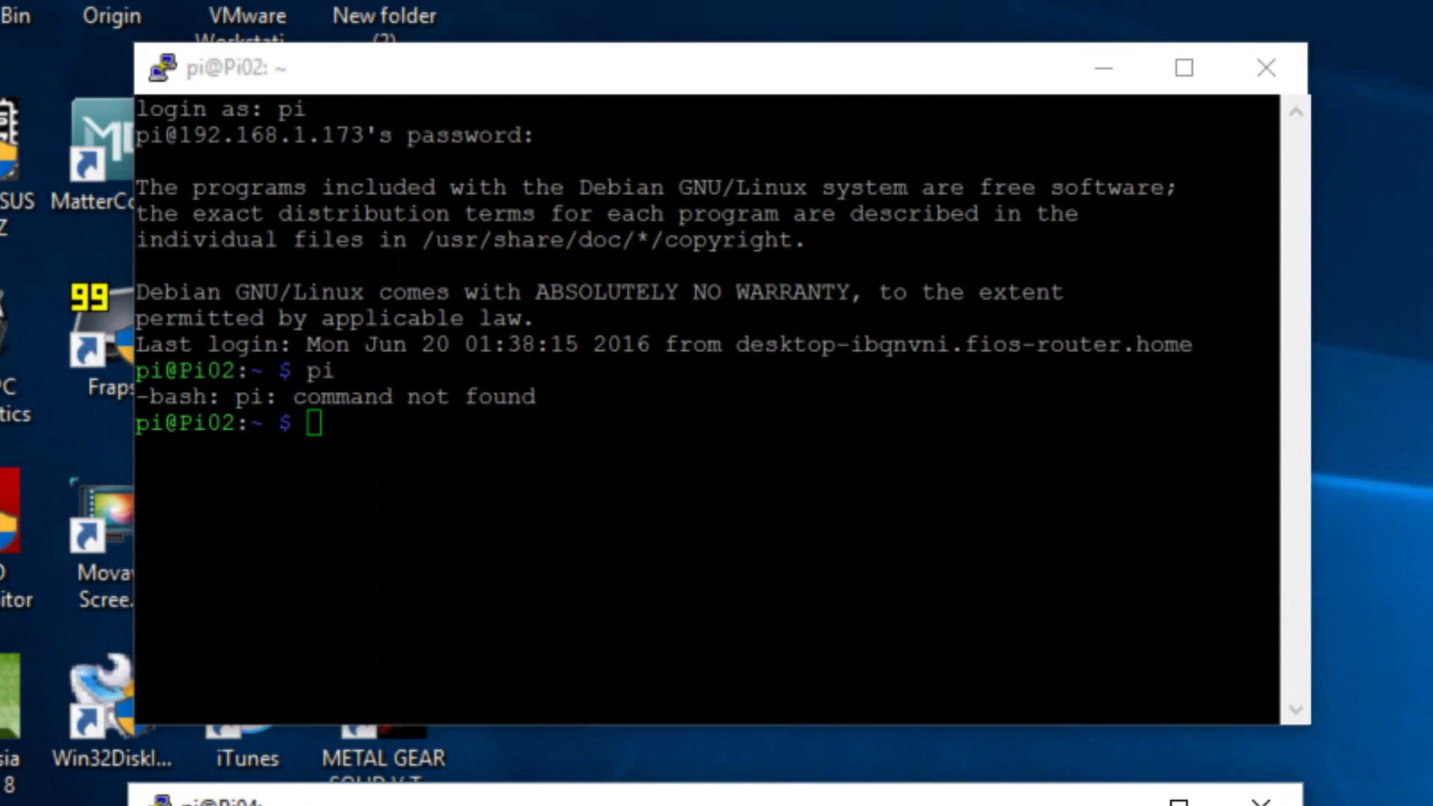
Run ./test.sh in the Pi02 session, starting from a reading of 33.2'C
left_click(578, 726)
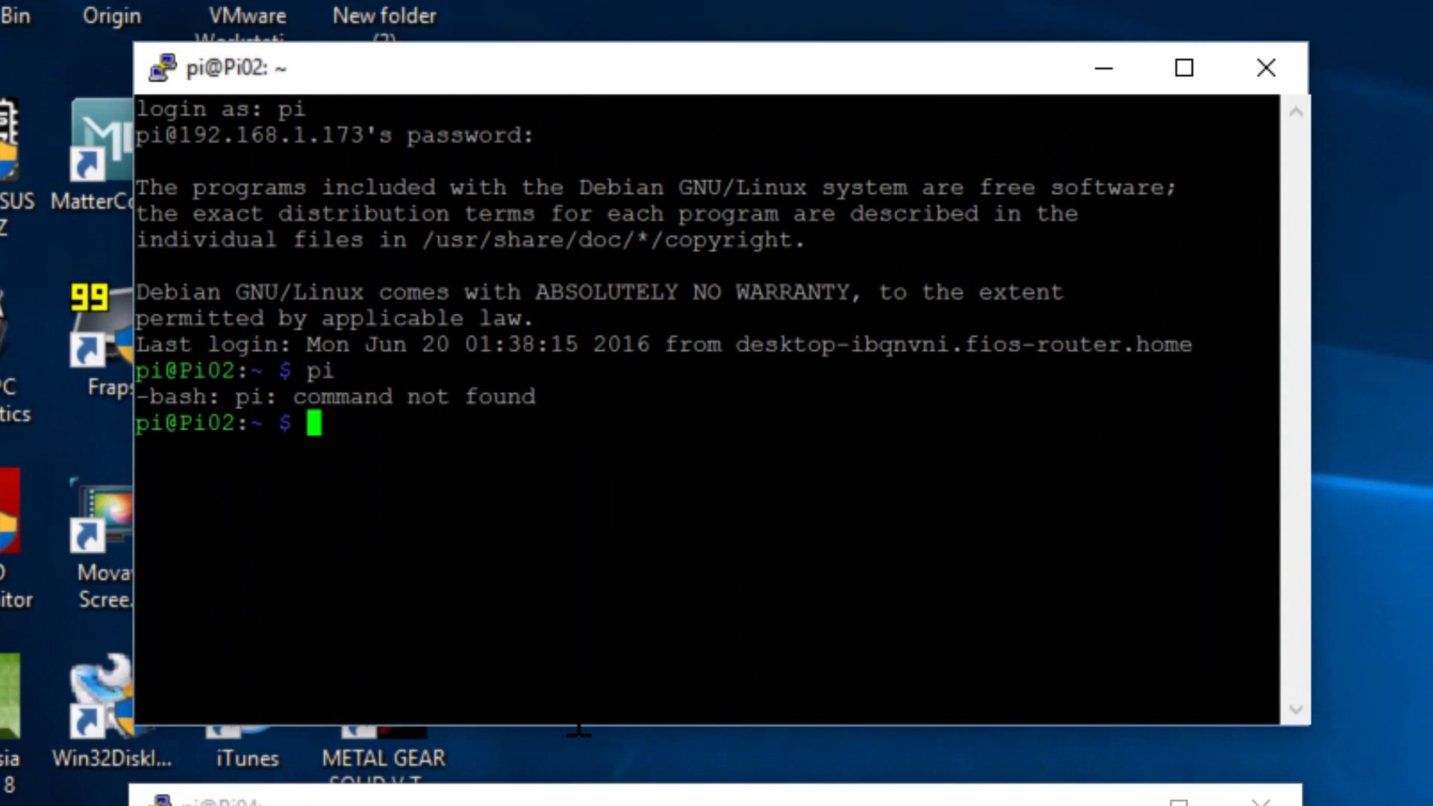
type("./")
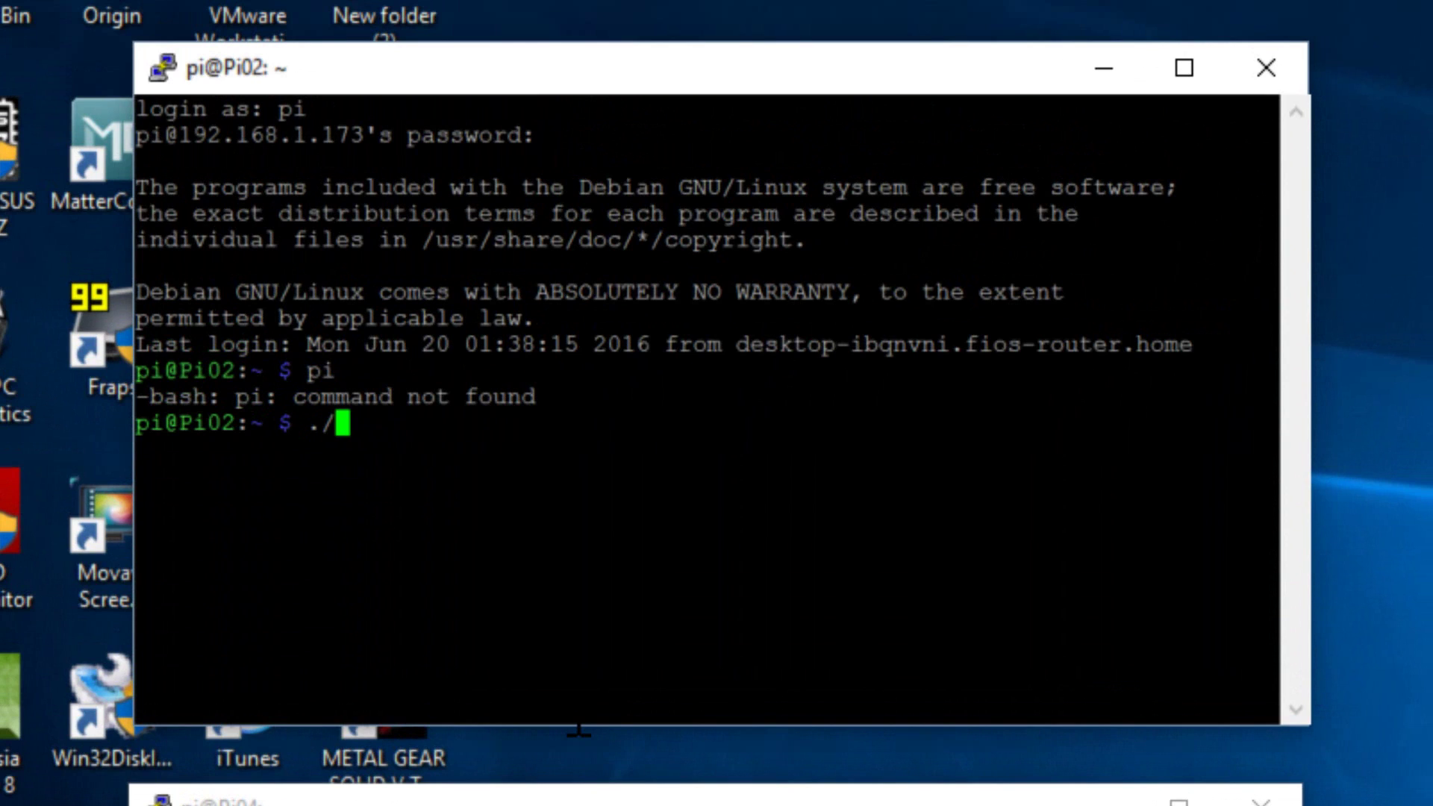
type("test.s")
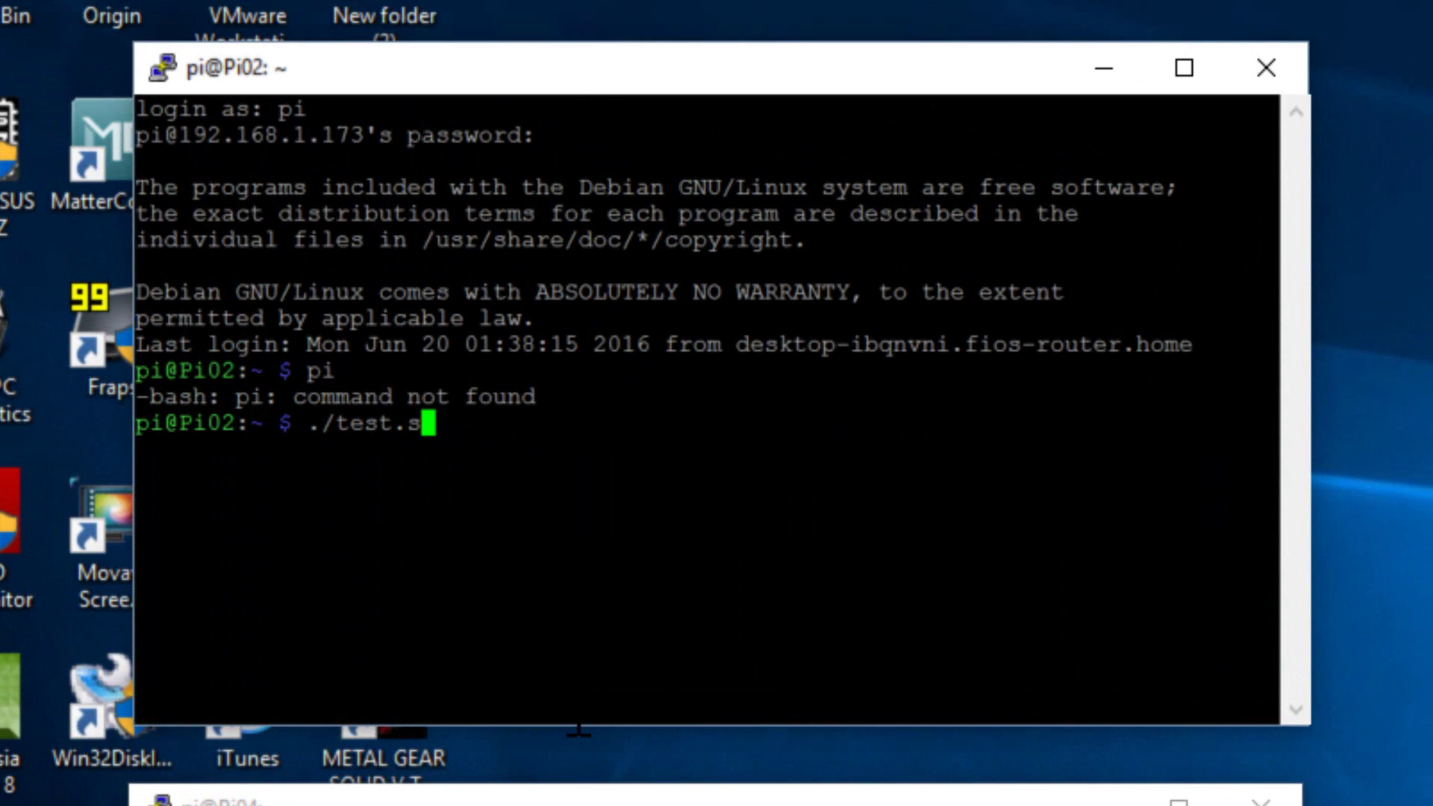
type("h")
key("Return")
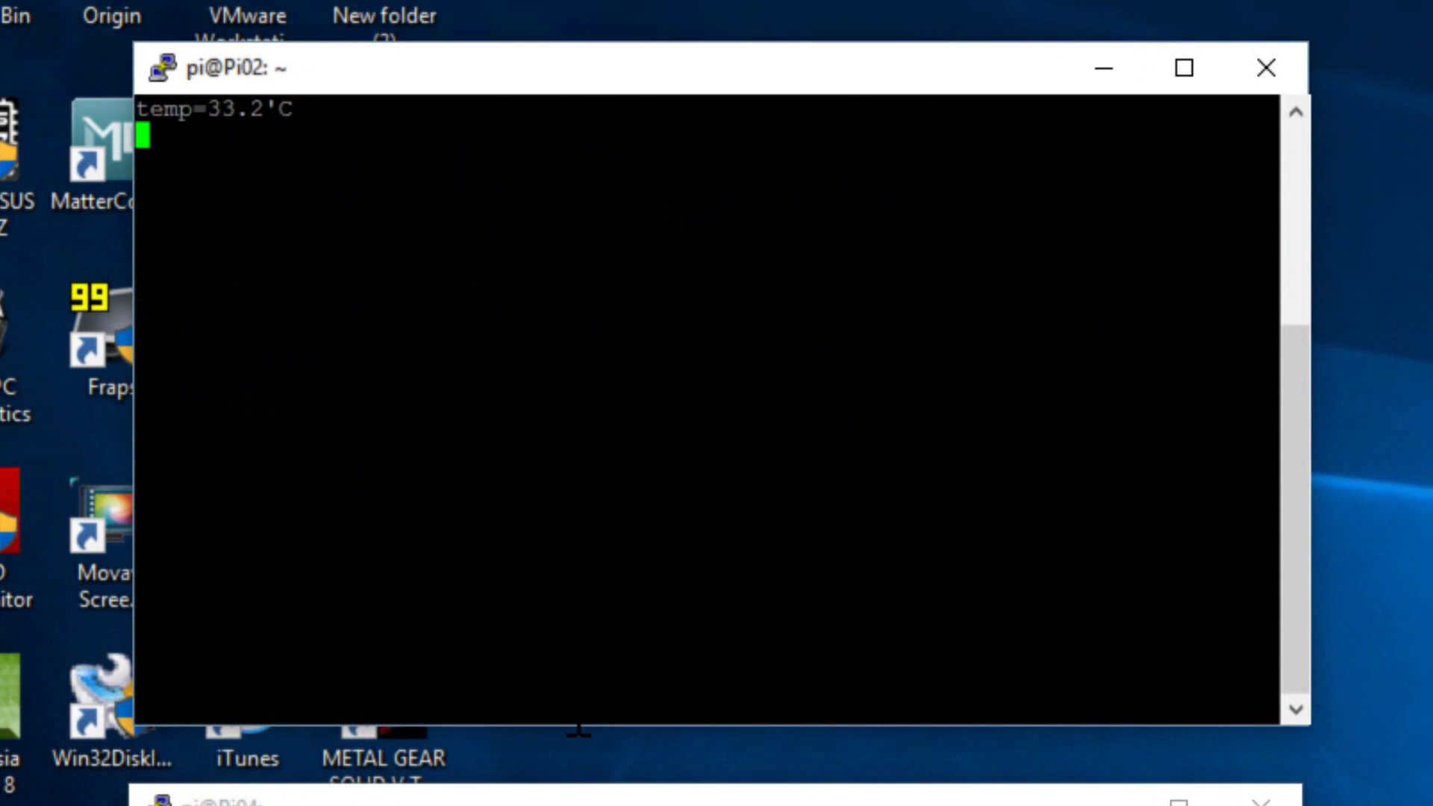